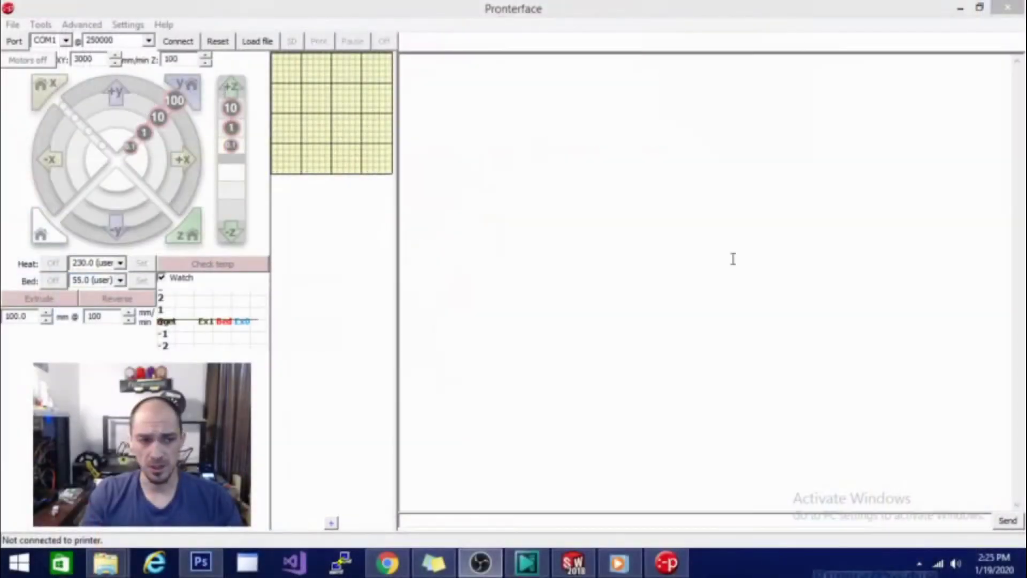
Step: Connect to the printer on port COM7 at 250000 baud
click(66, 41)
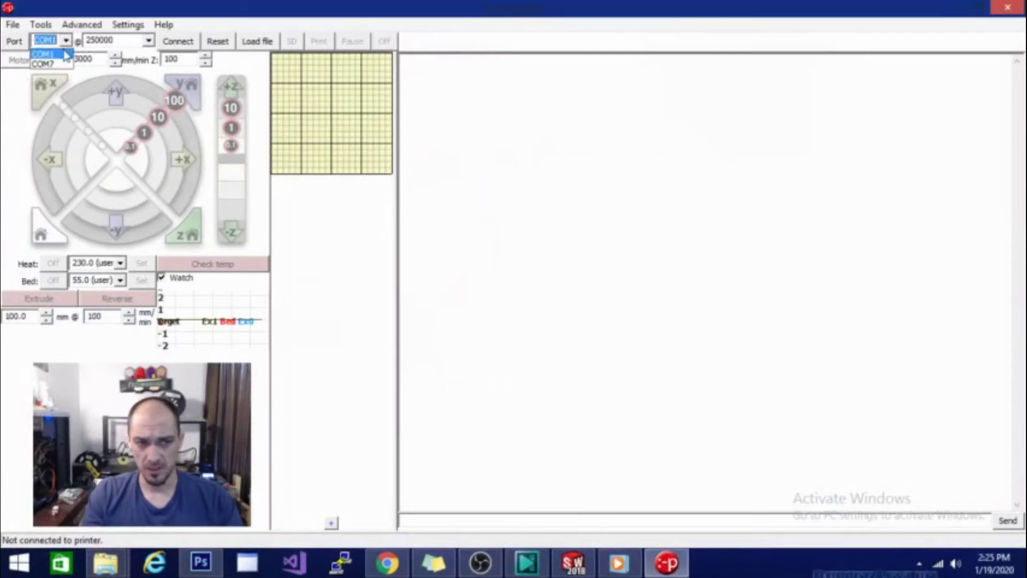
click(43, 60)
click(180, 45)
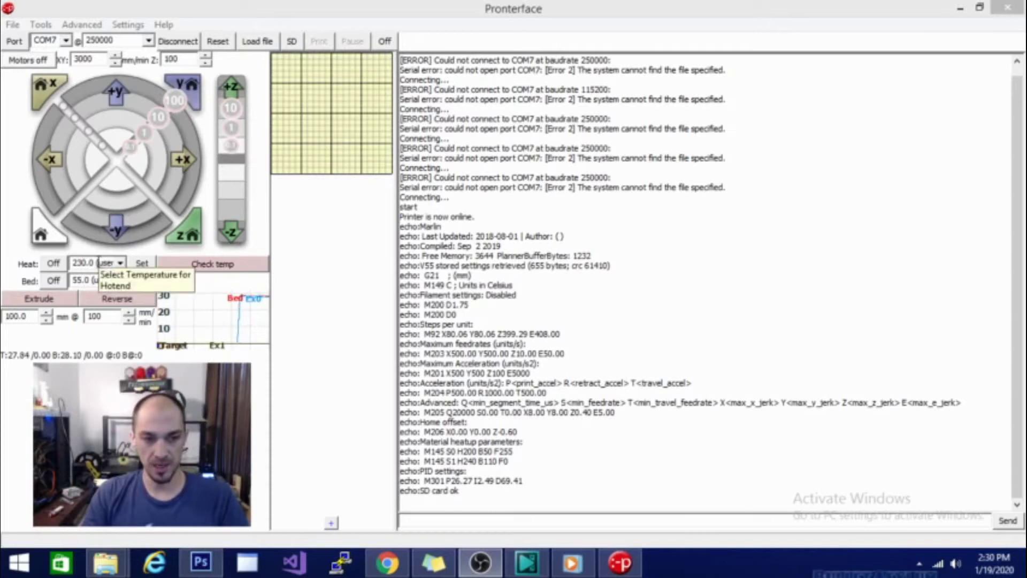
Step: Heat the hotend to 210 and send the command g1 e100 to extrude 100 mm of filament
click(96, 263)
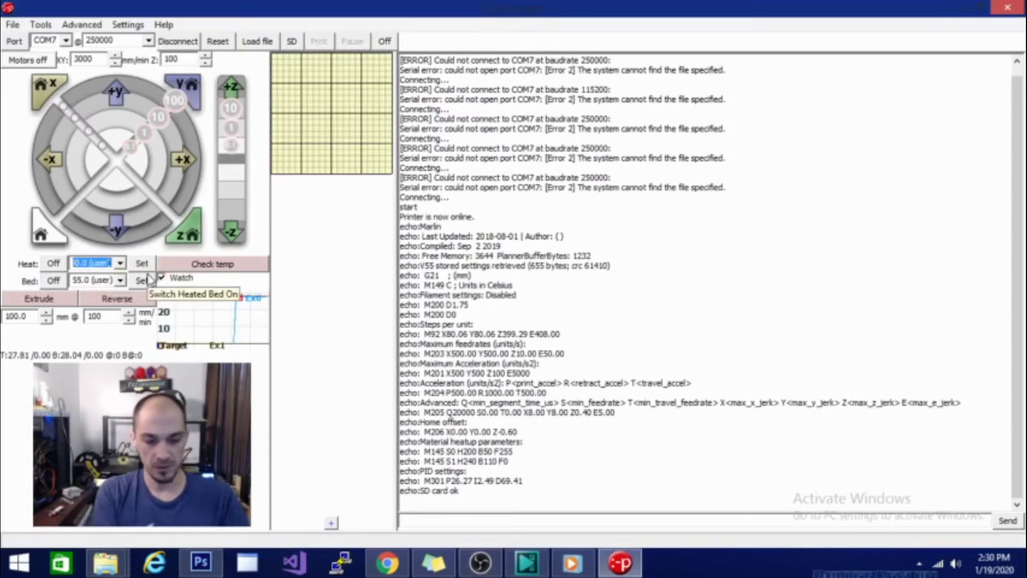
text(210)
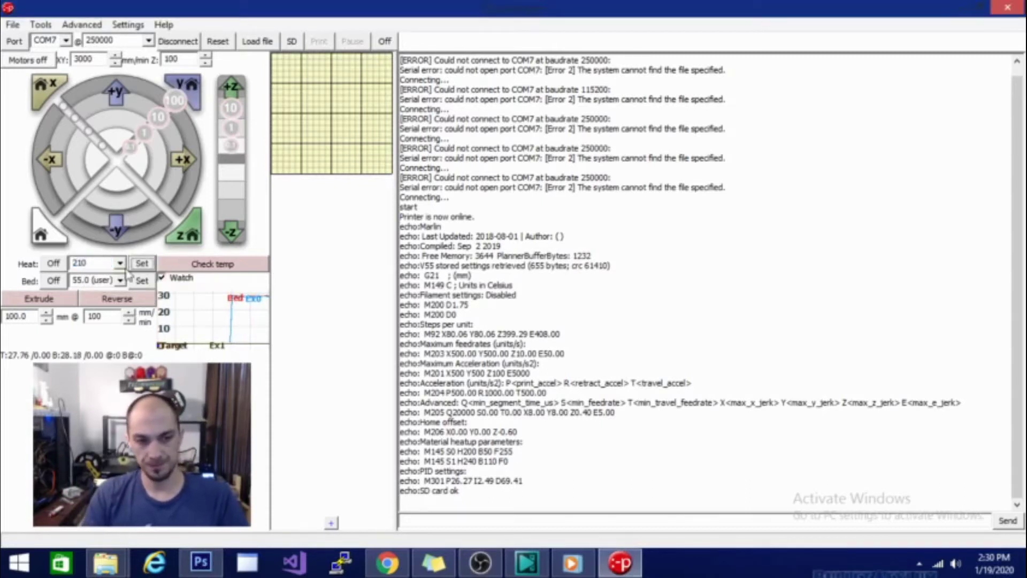
click(147, 263)
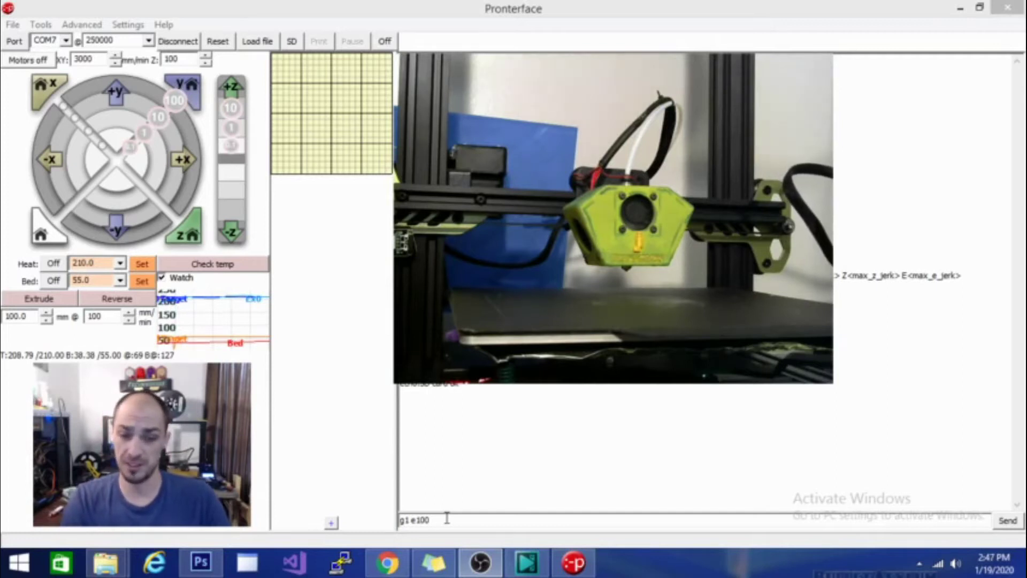
click(447, 518)
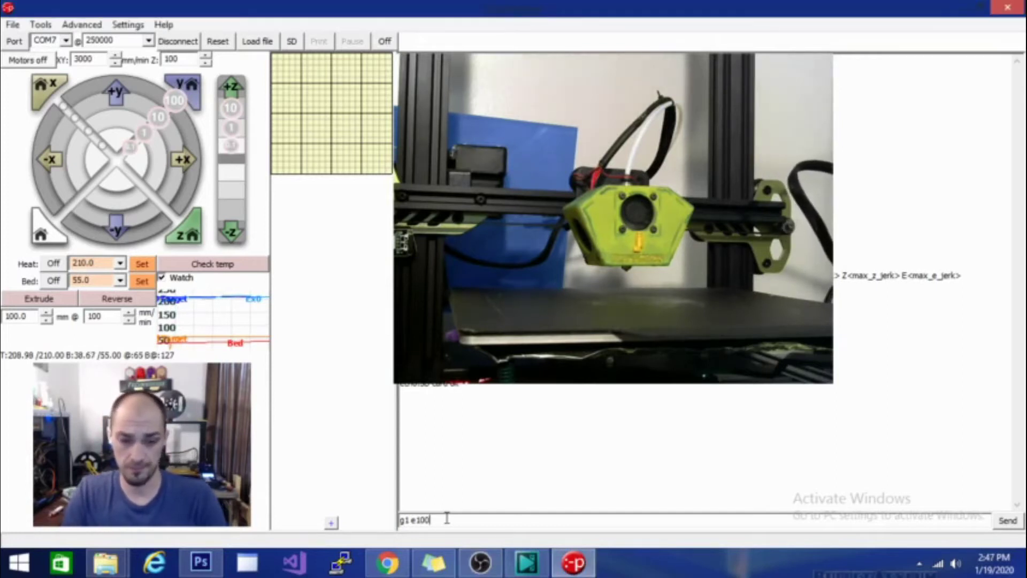
key(Return)
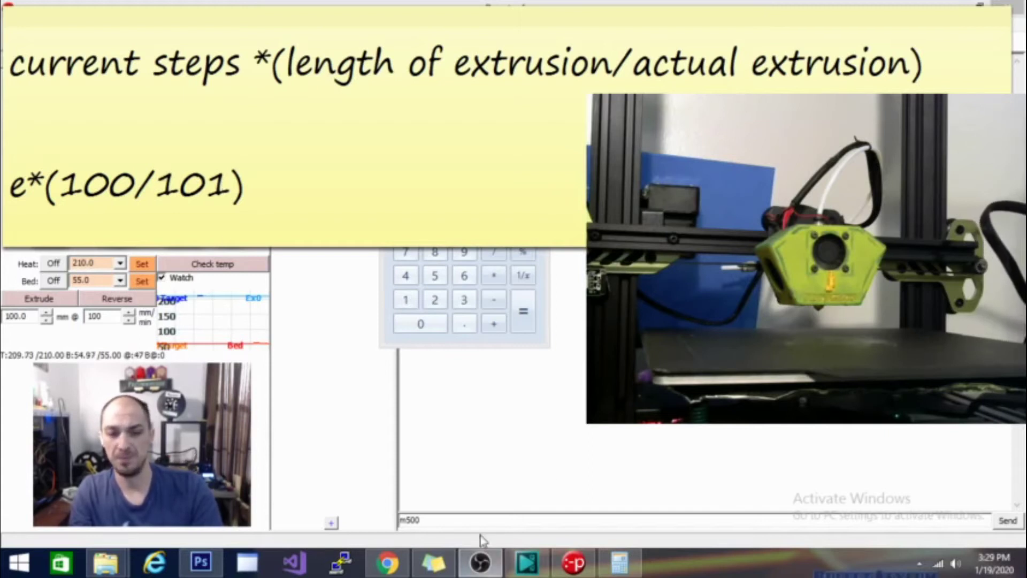
Step: Send m503 to the printer to report its current steps per unit for the extruder
click(444, 518)
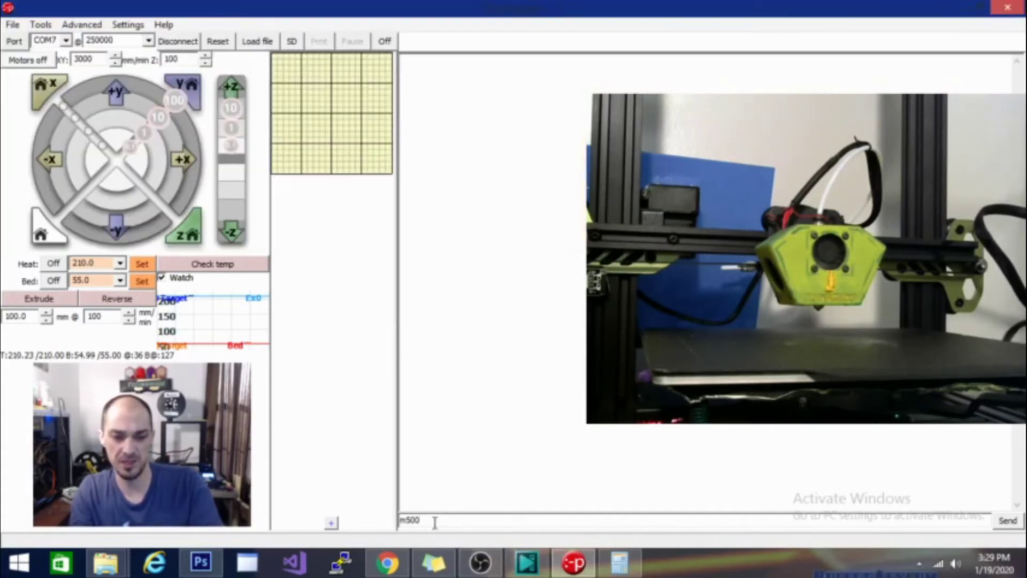
double_click(436, 521)
text(m503)
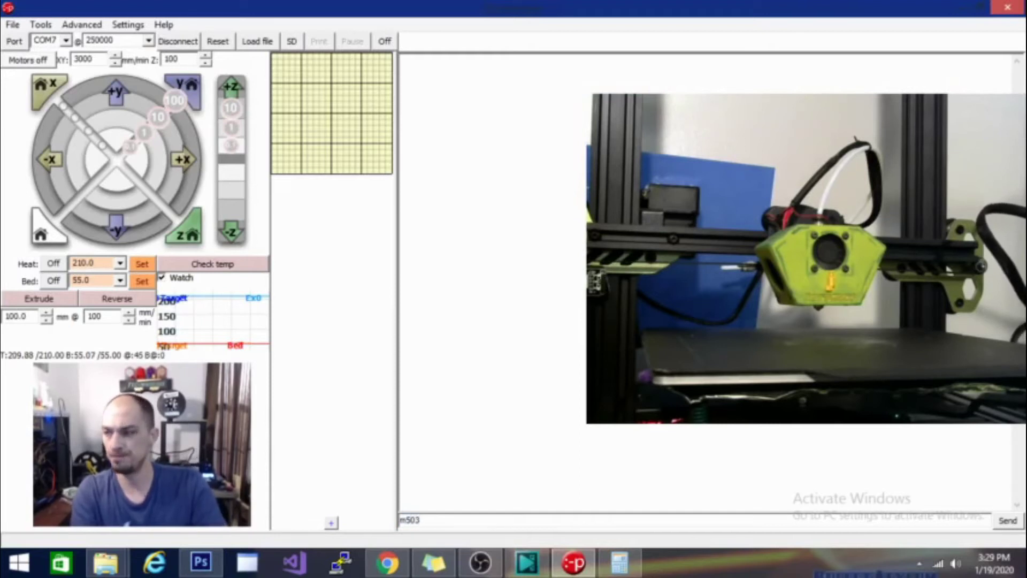
key(Return)
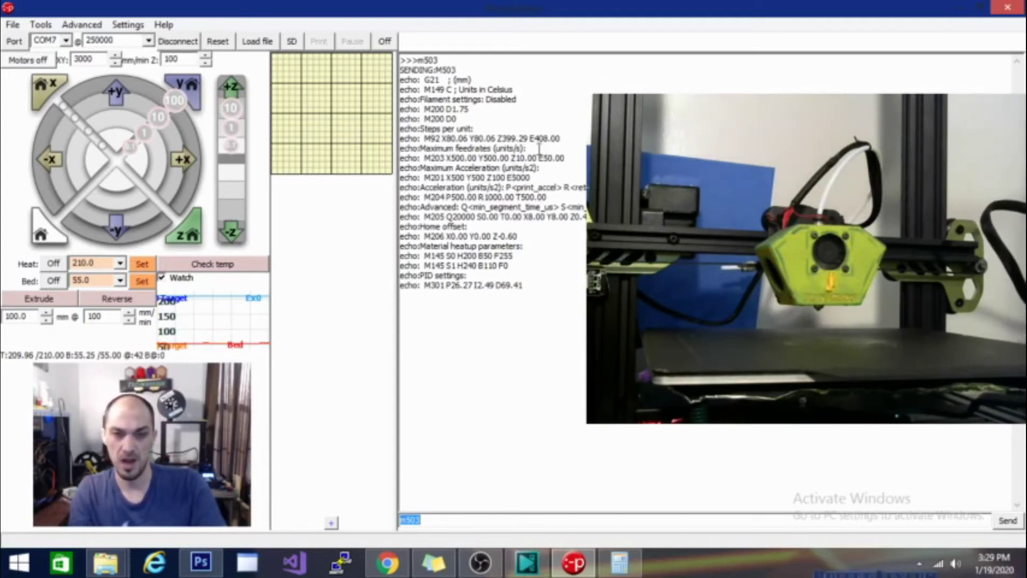
Step: Switch to the sticky note and replace the e in the formula with 408 as the current steps
click(433, 561)
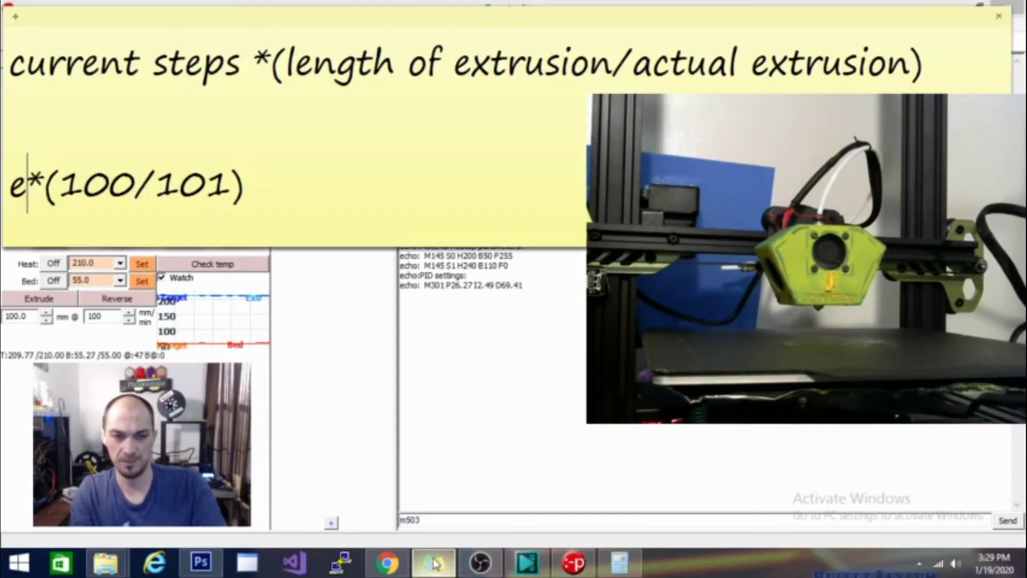
drag(28, 191, 3, 182)
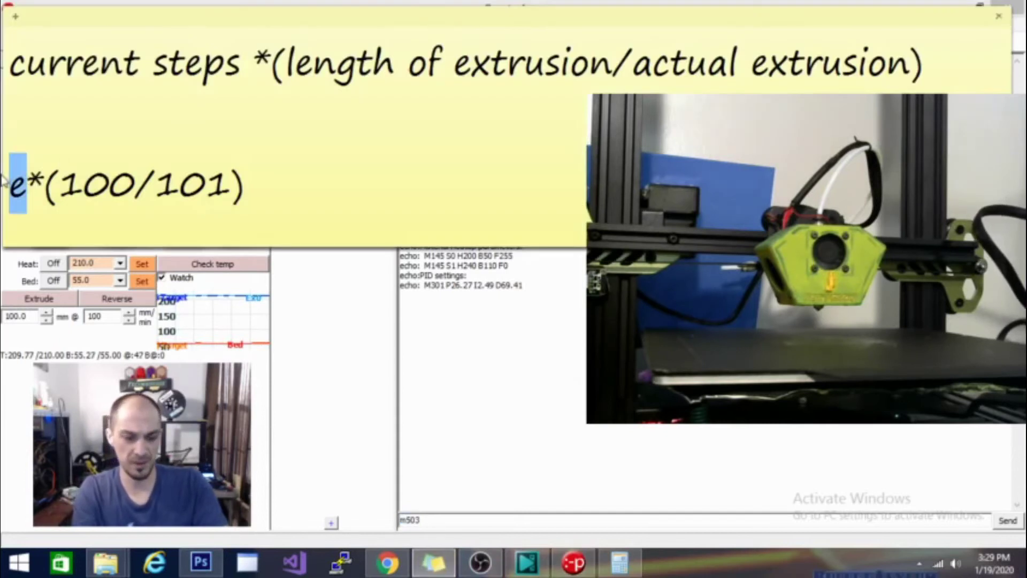
text(408)
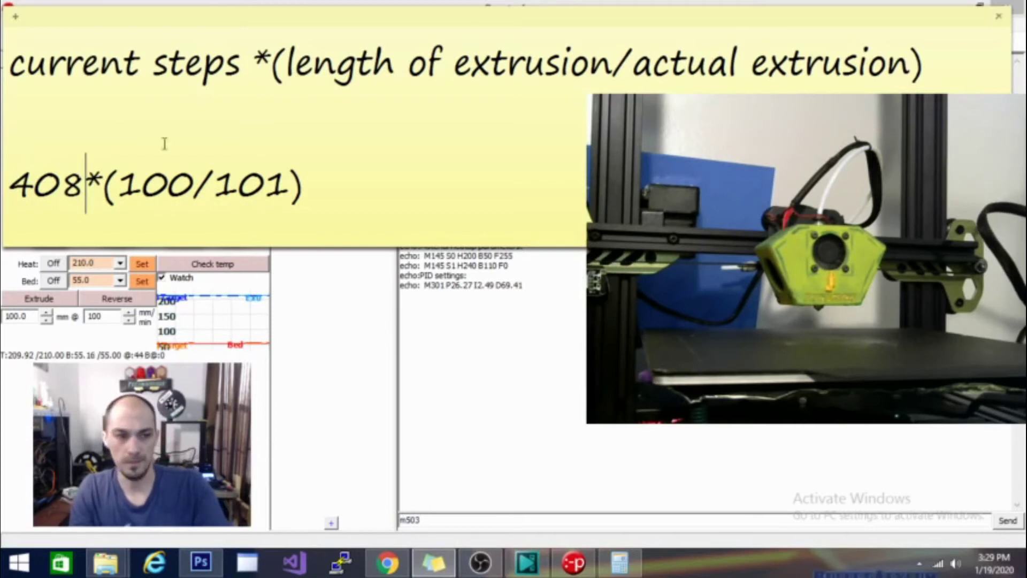
Step: Switch to the calculator and divide the requested extrusion of 100 by the actual extrusion of 101
click(634, 573)
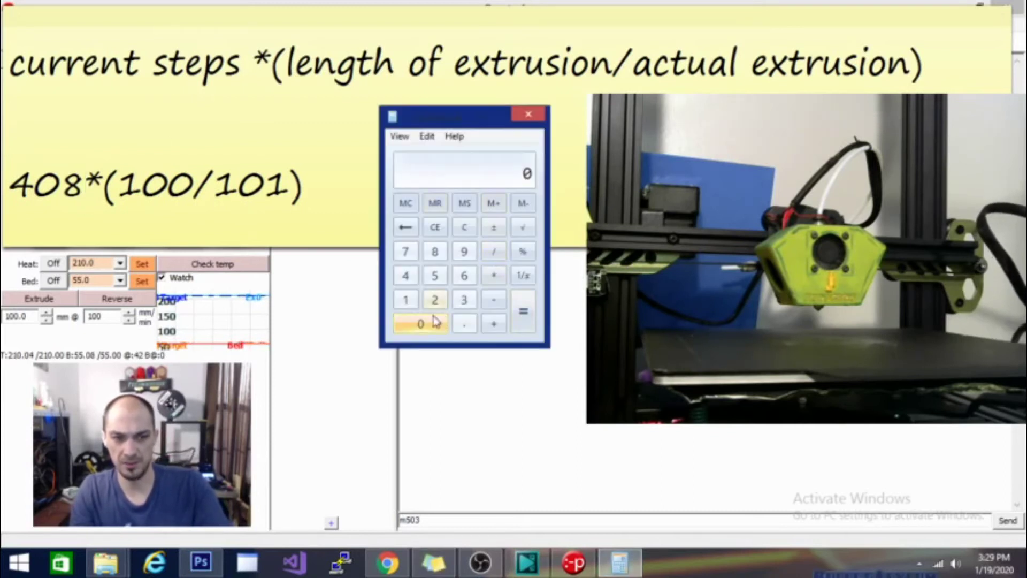
click(406, 300)
click(418, 324)
click(419, 325)
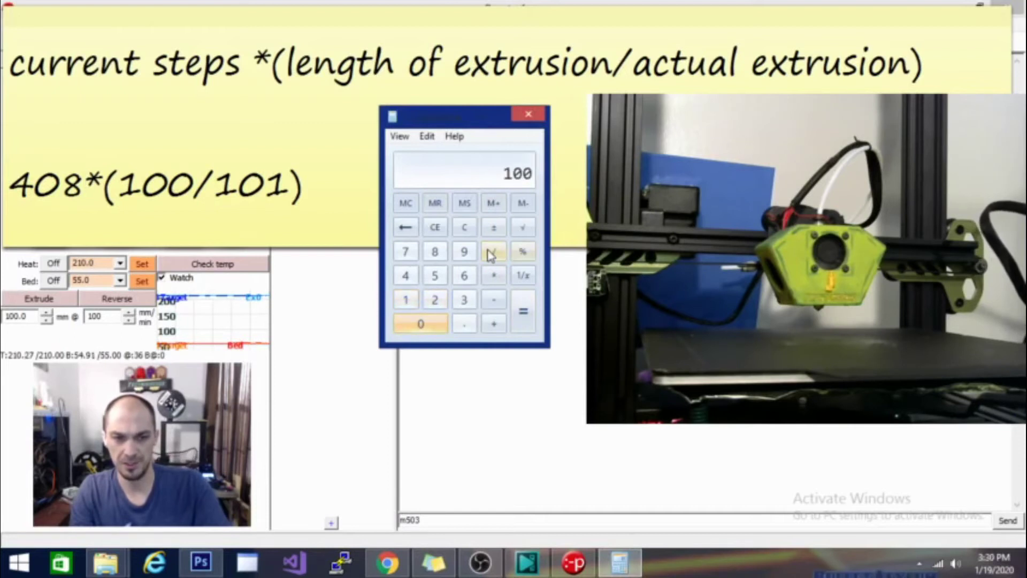
click(491, 252)
click(407, 303)
click(420, 324)
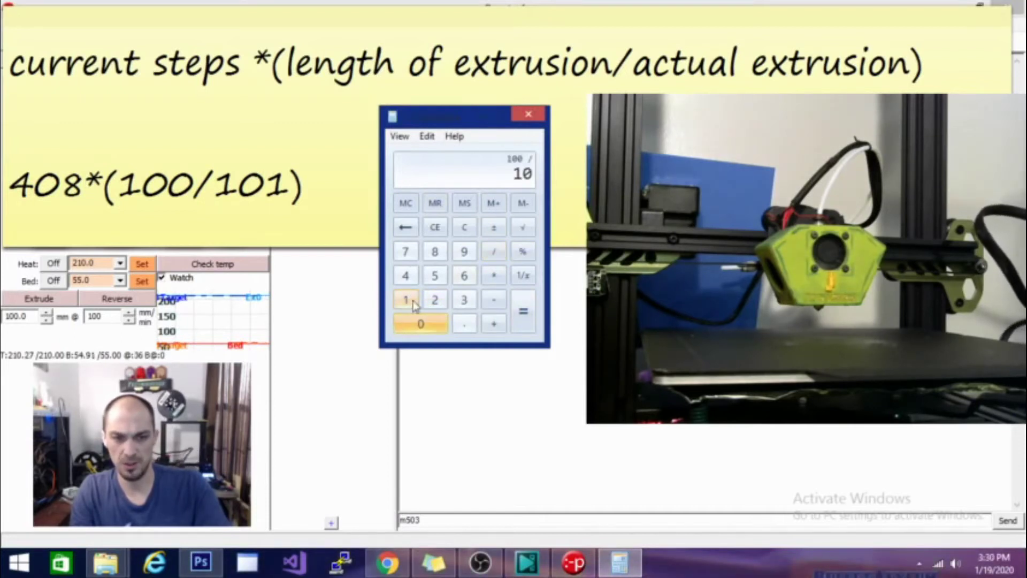
click(405, 301)
click(525, 309)
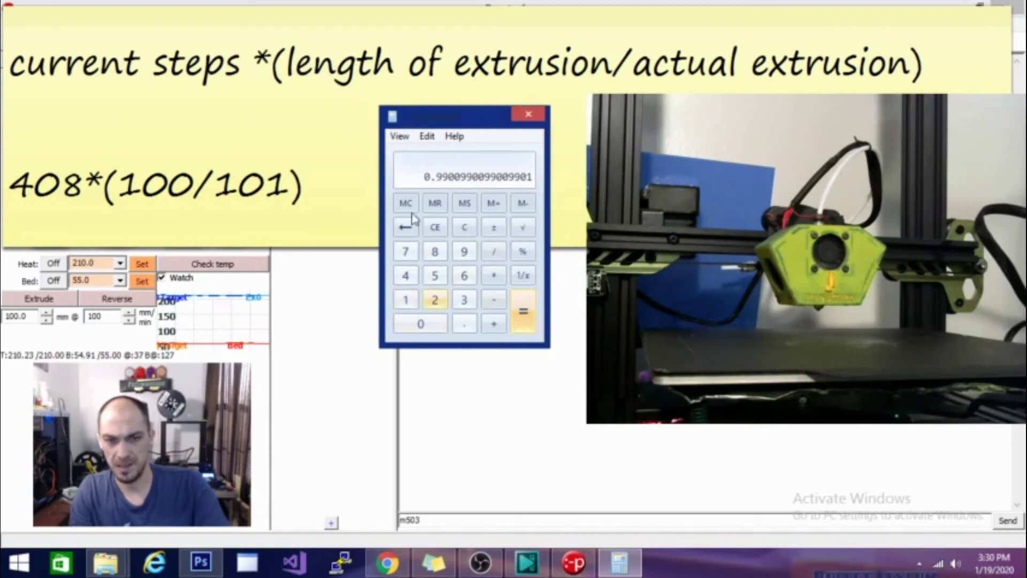
Step: Multiply the quotient by 408 to compute the corrected extruder steps
click(495, 275)
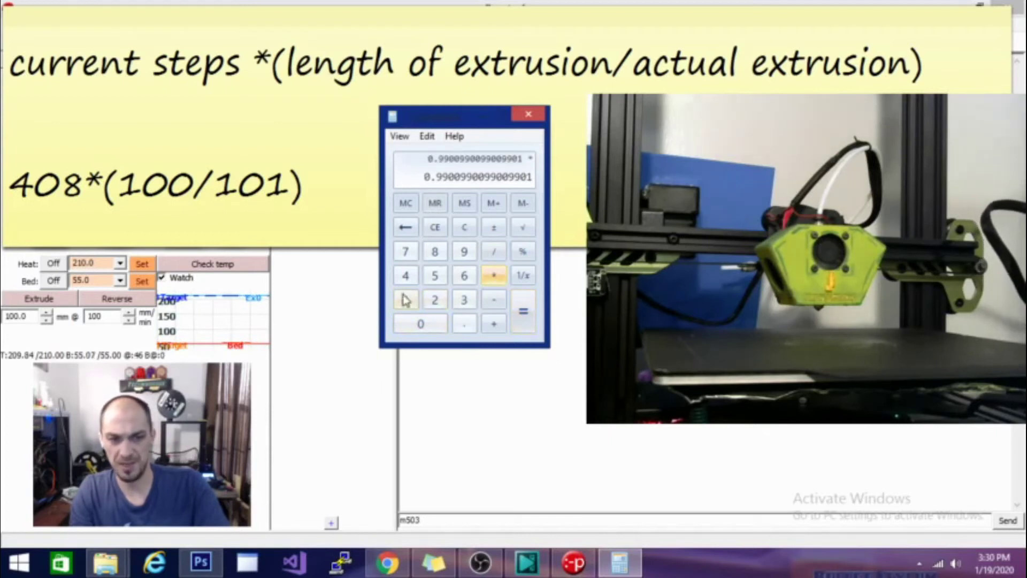
click(405, 275)
click(421, 324)
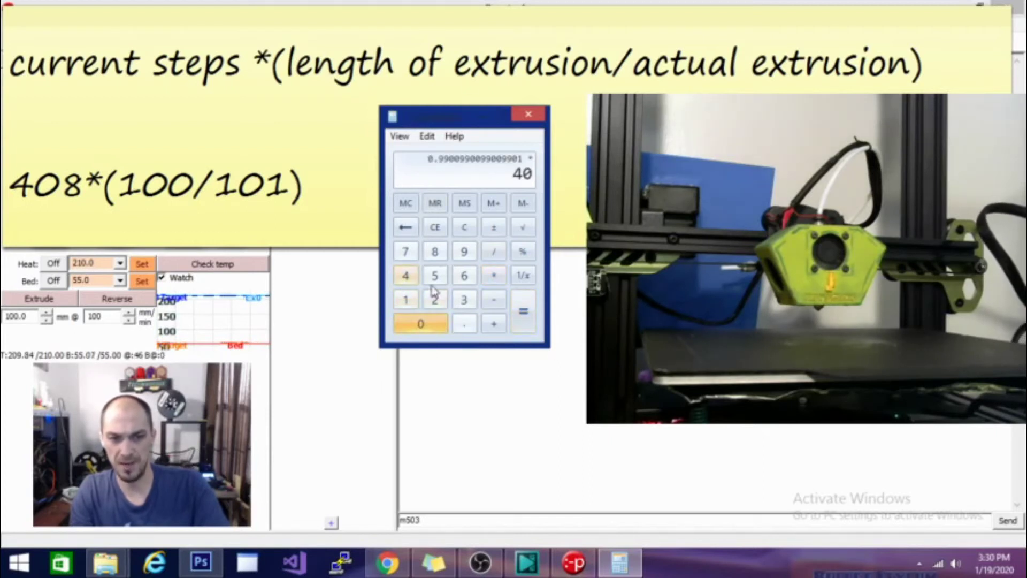
click(435, 251)
click(518, 315)
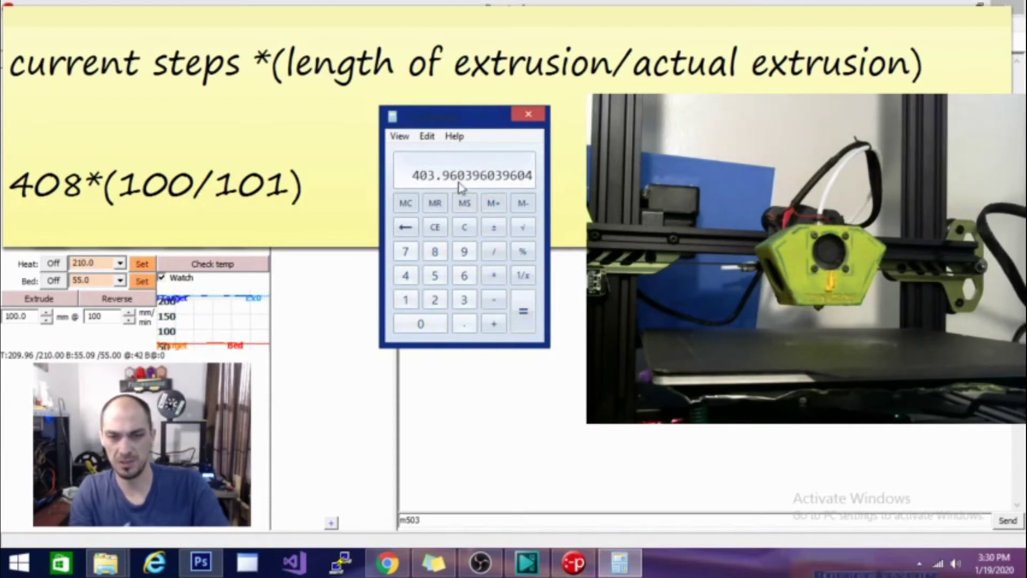
Step: Return to Pronterface and try to set the extruder steps by sending m29 e403.96
click(649, 483)
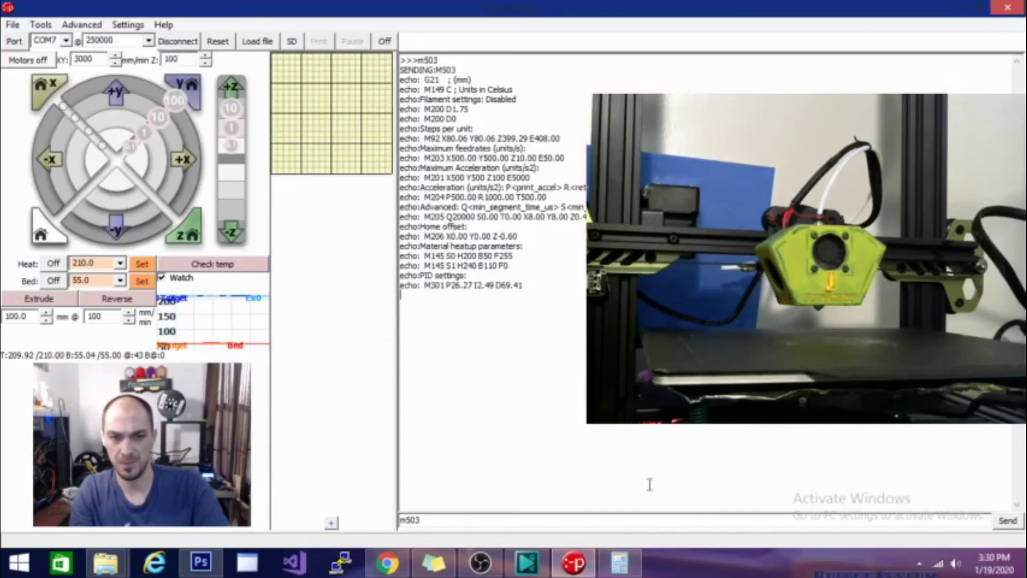
drag(421, 519, 254, 515)
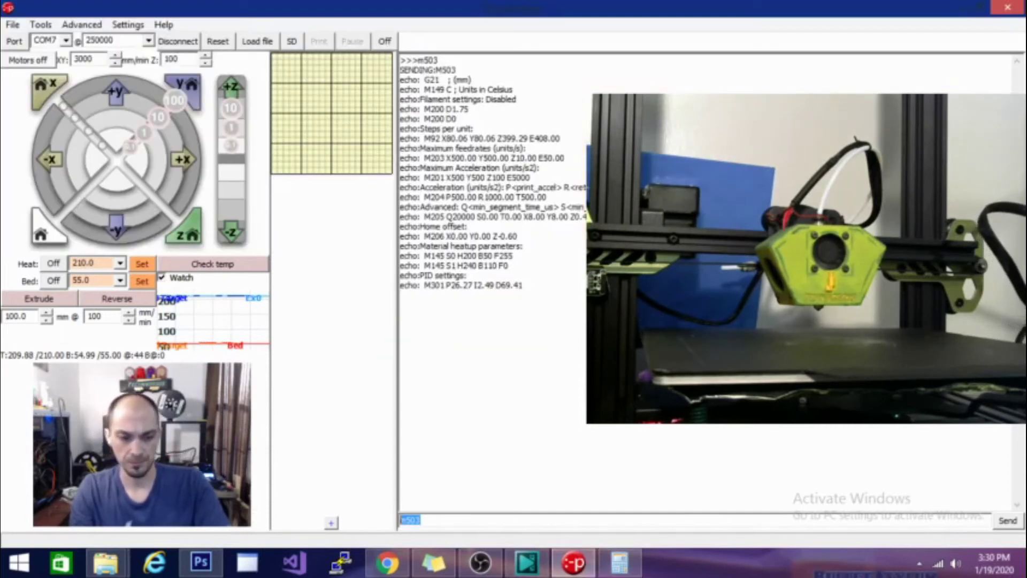
text(m)
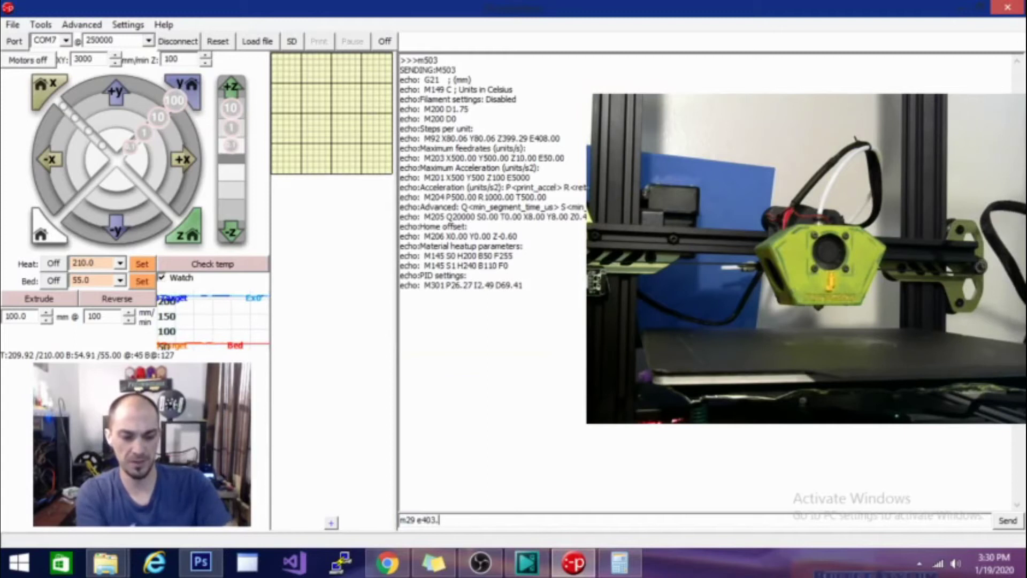
text(96)
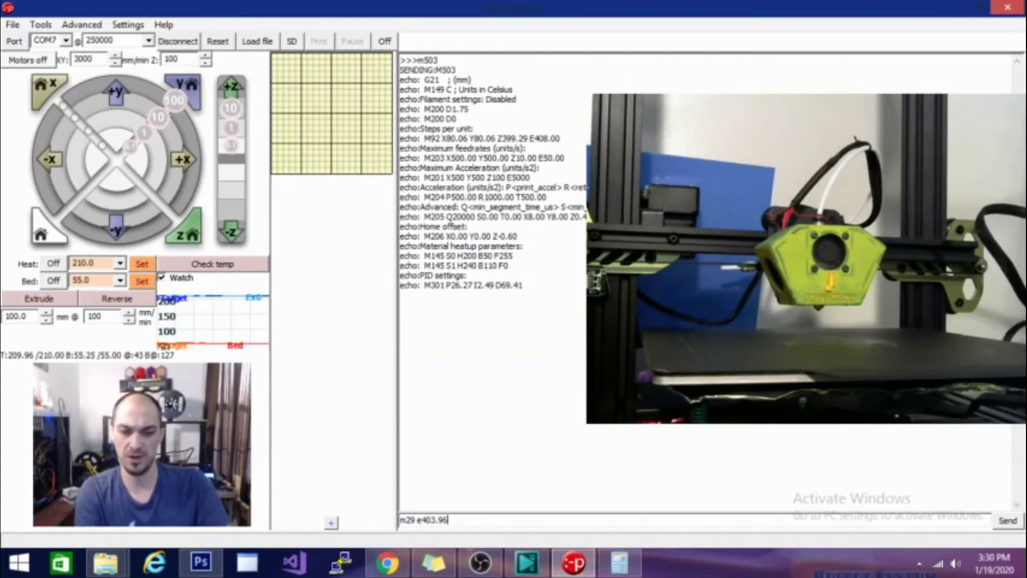
key(Return)
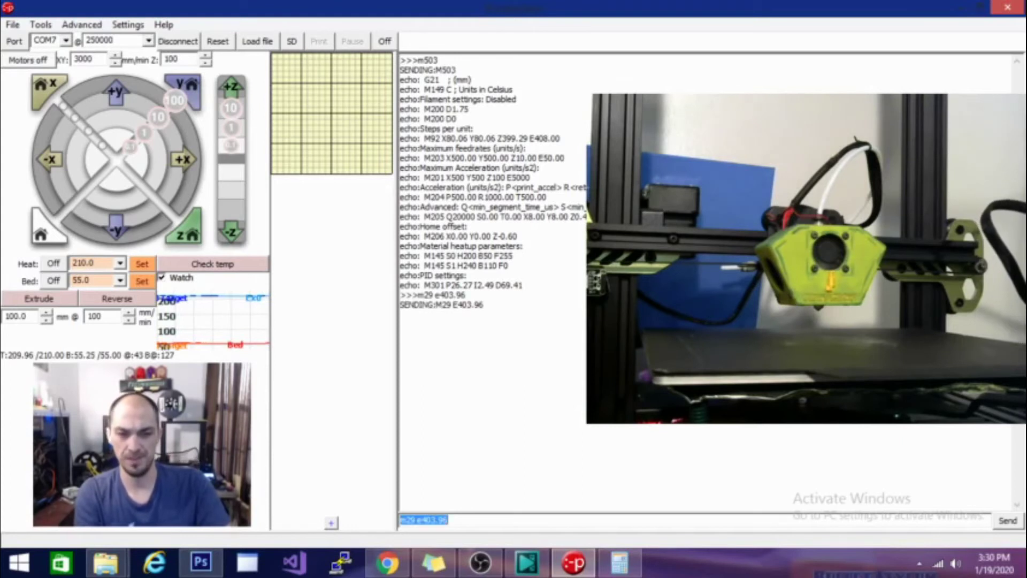
Step: Send m500 to store the printer settings and m503 to check the extruder steps
text(m500)
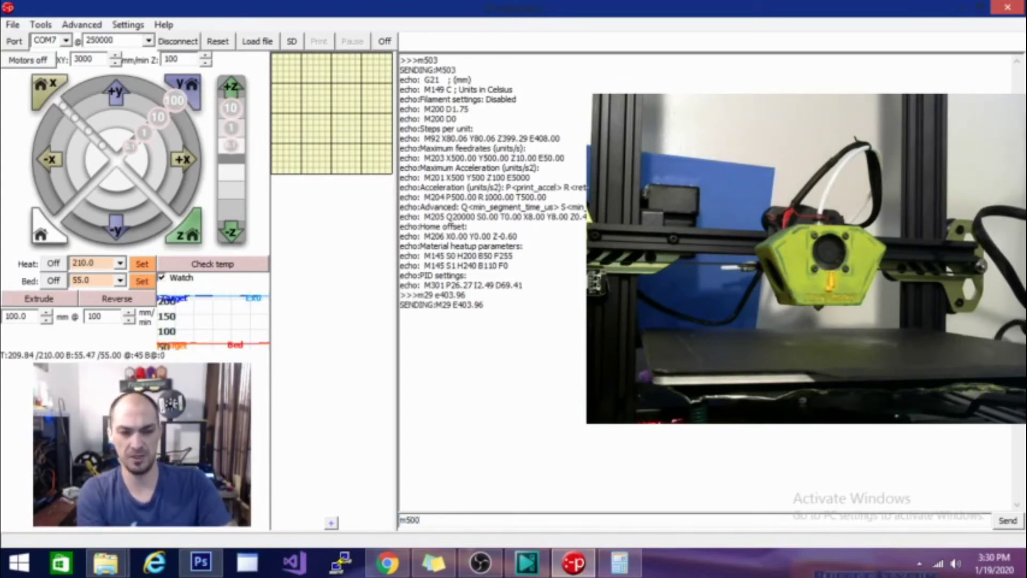
key(Return)
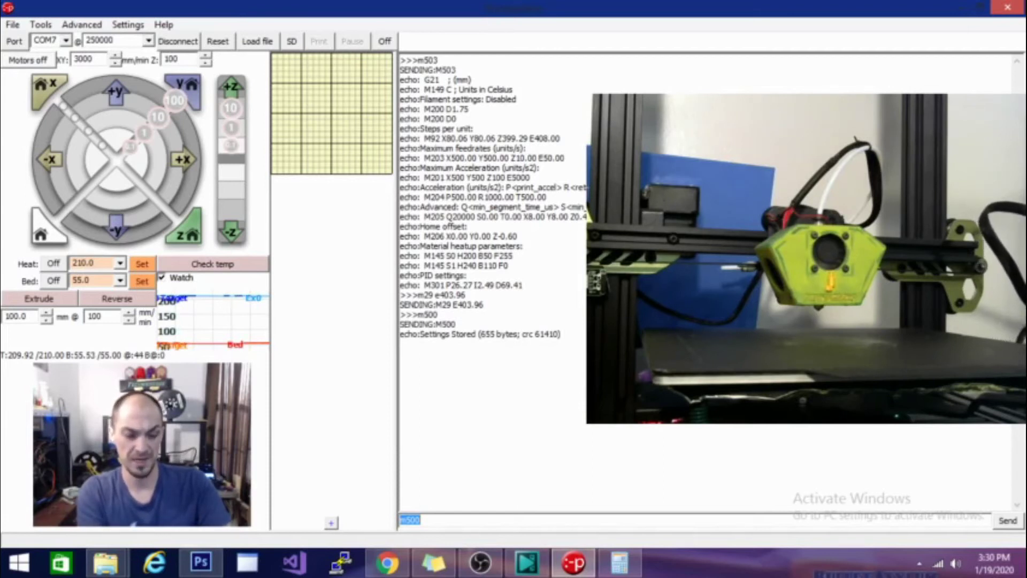
text(m503)
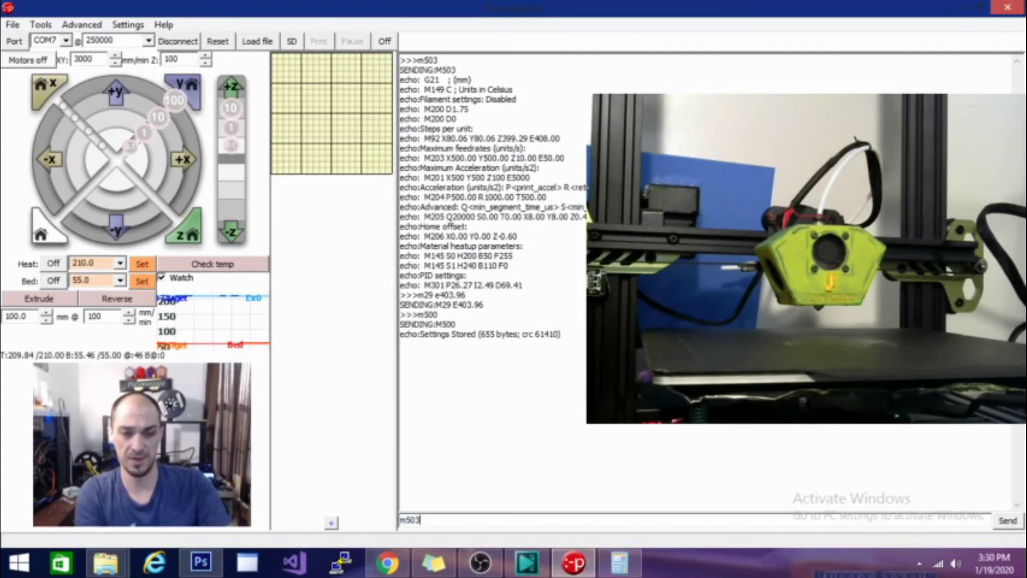
key(Return)
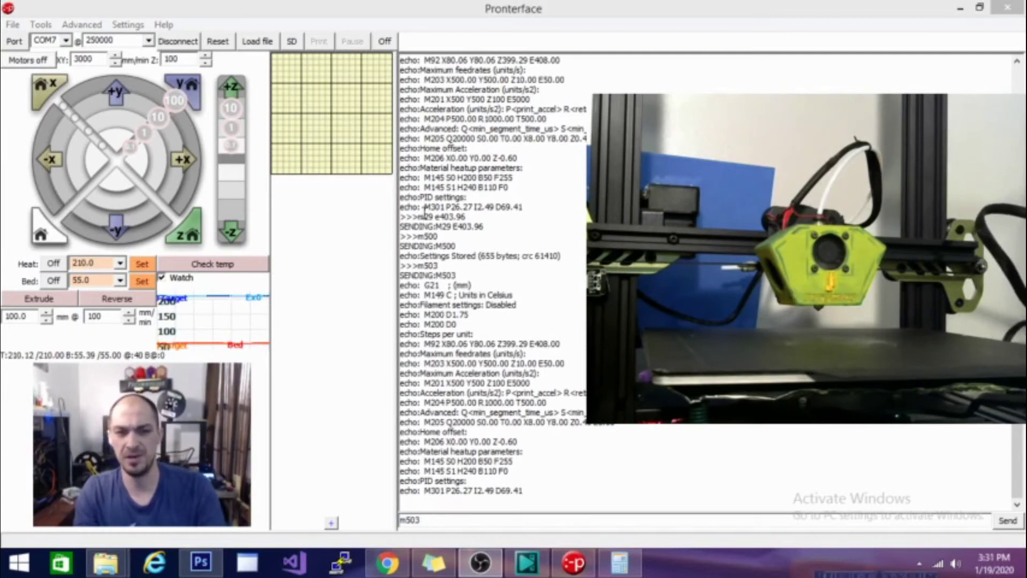
Step: Set the extruder steps per unit to 403.96 by sending m92 e 403.96
click(426, 520)
text(m)
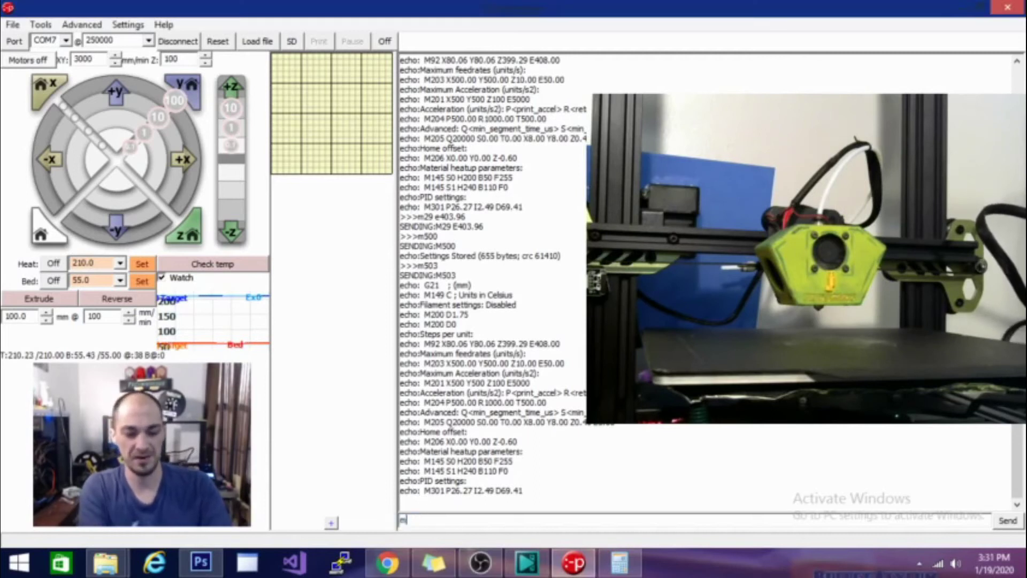
text(92 e)
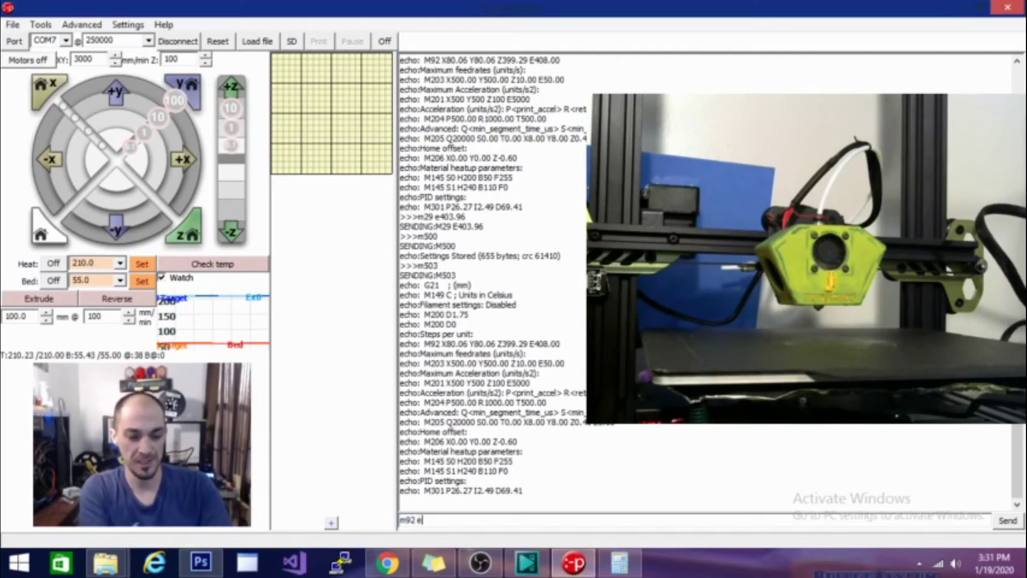
text( 403)
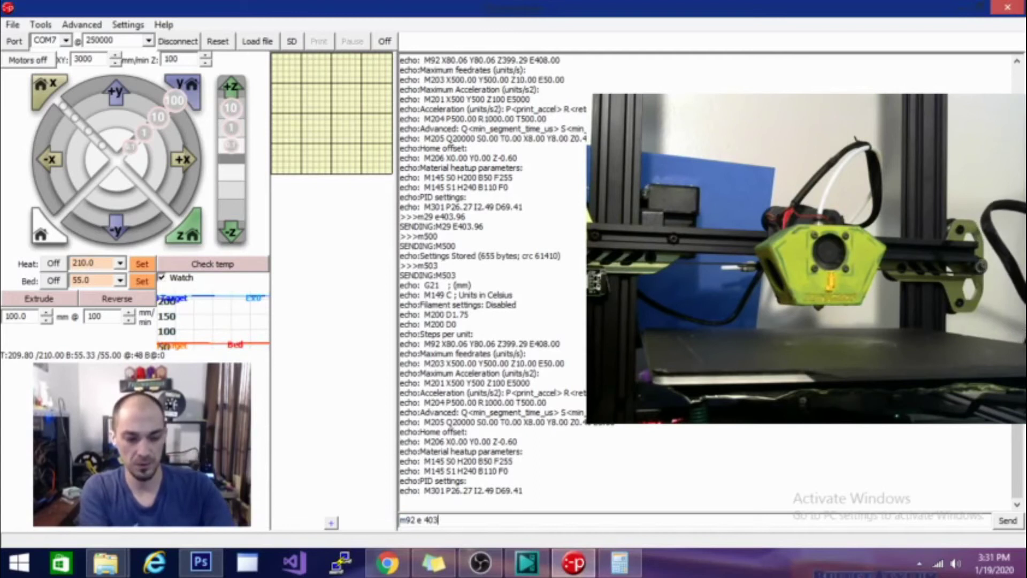
text(.96)
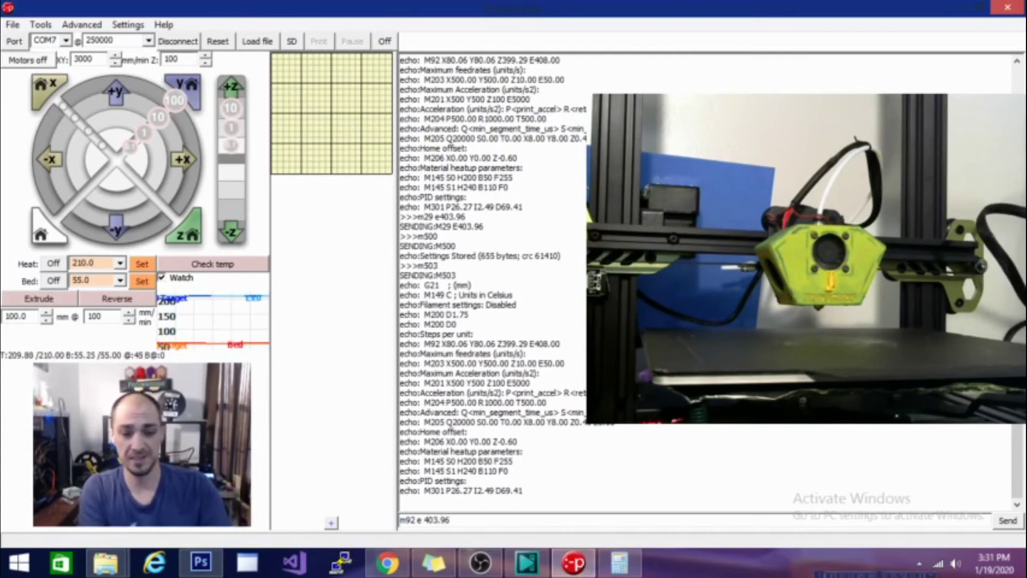
key(Return)
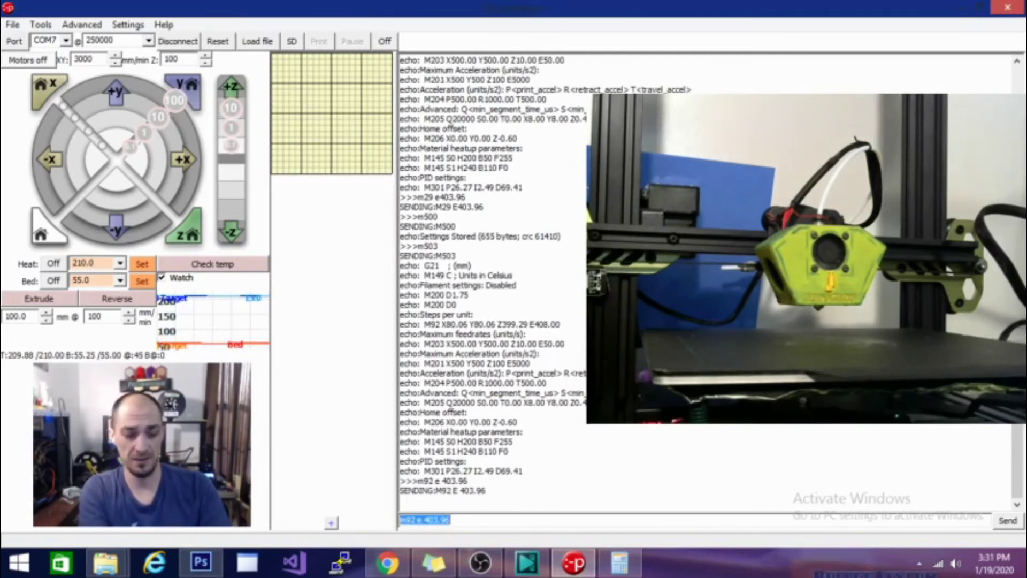
Step: Save the new extruder steps with m500 and report the stored settings with m503
text(m500)
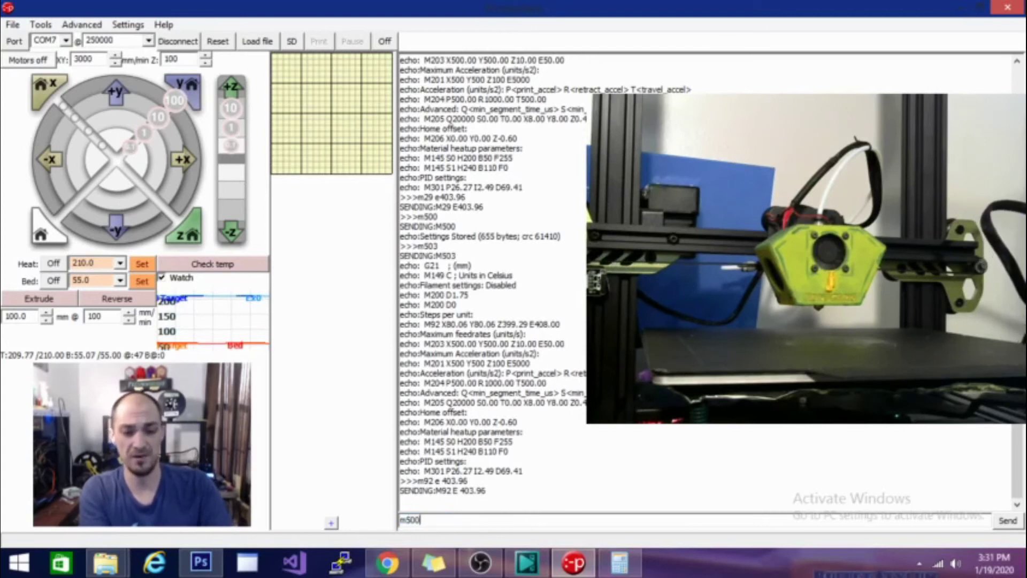
key(Return)
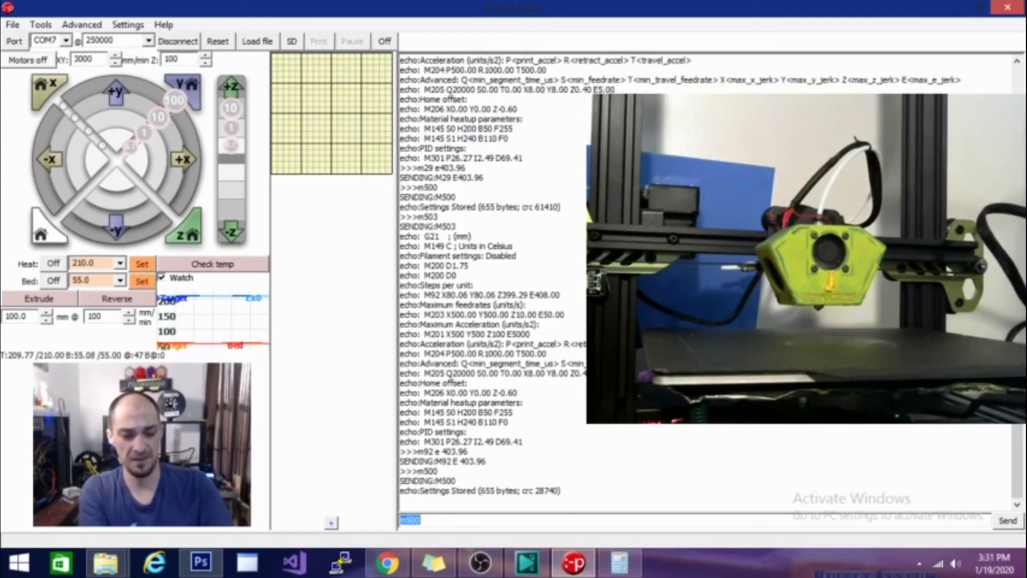
text(m503)
key(Return)
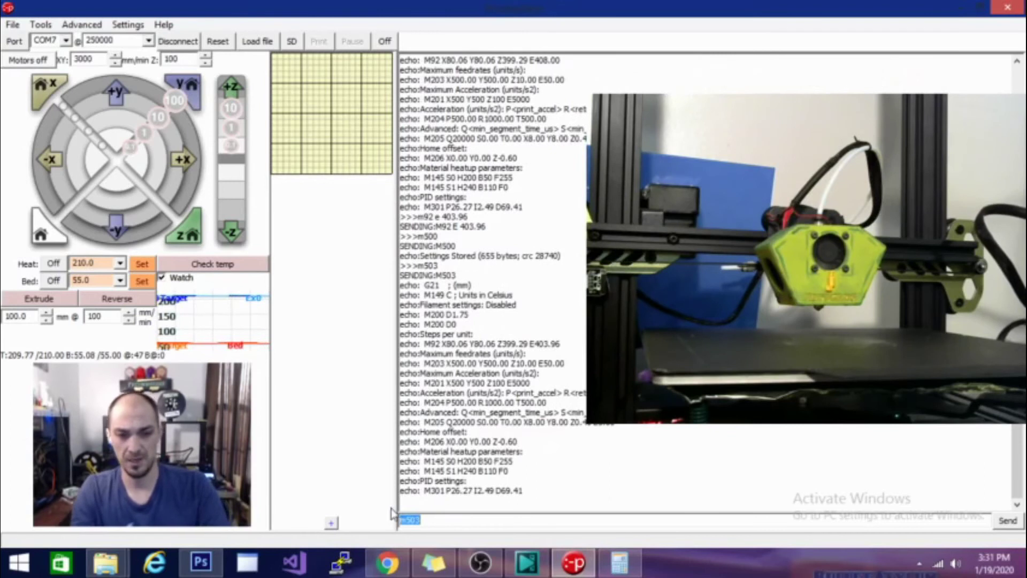